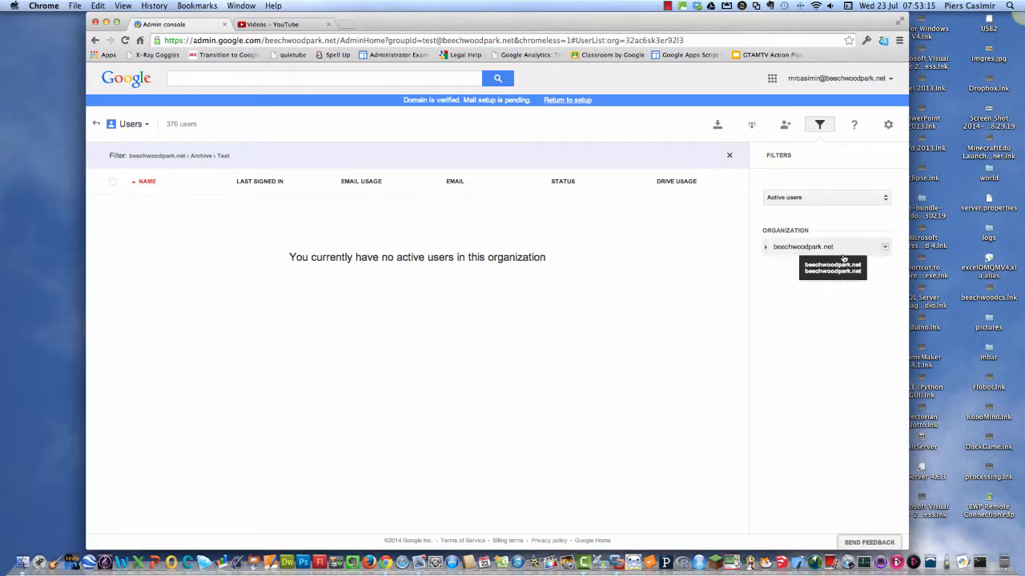
Look through the Pupils sub-organizations under beechwoodpark.net and list the users in the Training organization.
{"action": "left_click", "coordinate": [767, 249]}
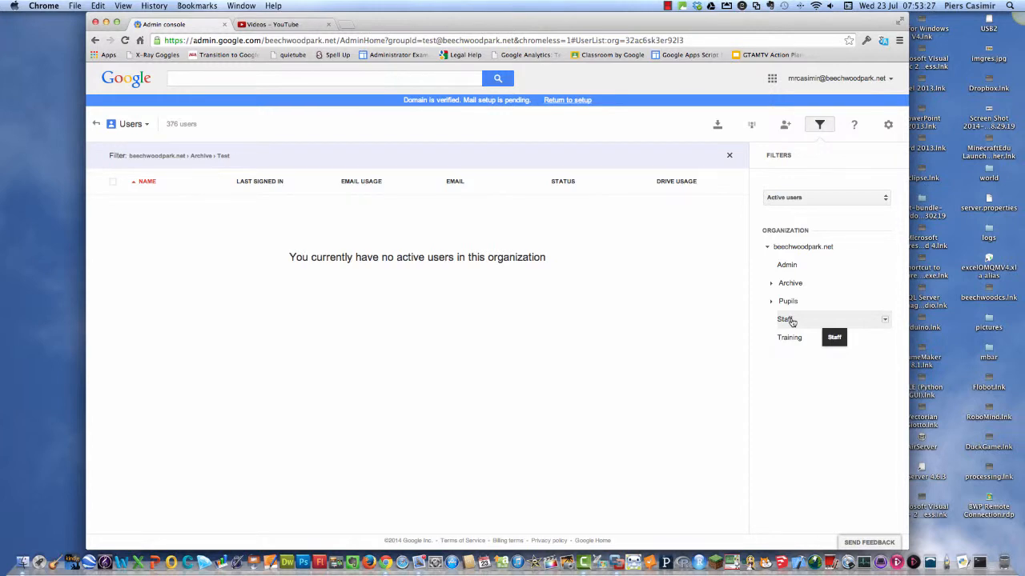
{"action": "left_click", "coordinate": [771, 302]}
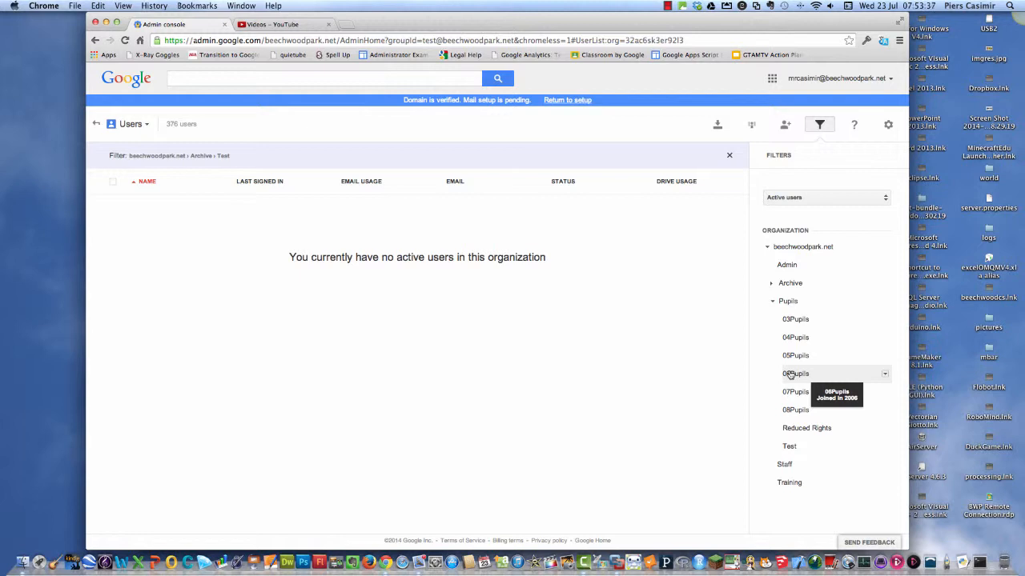
{"action": "left_click", "coordinate": [773, 304]}
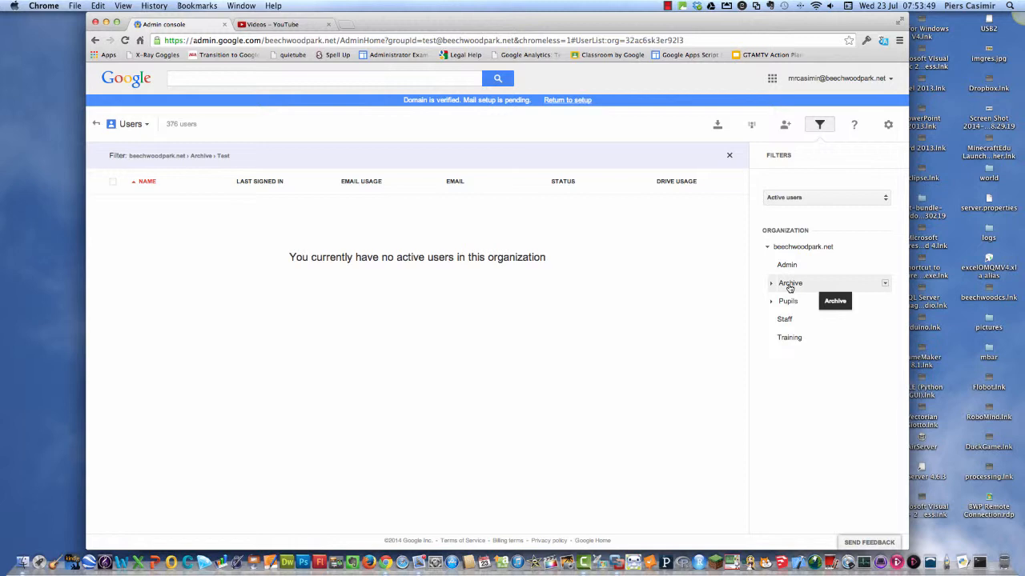
{"action": "left_click", "coordinate": [789, 339]}
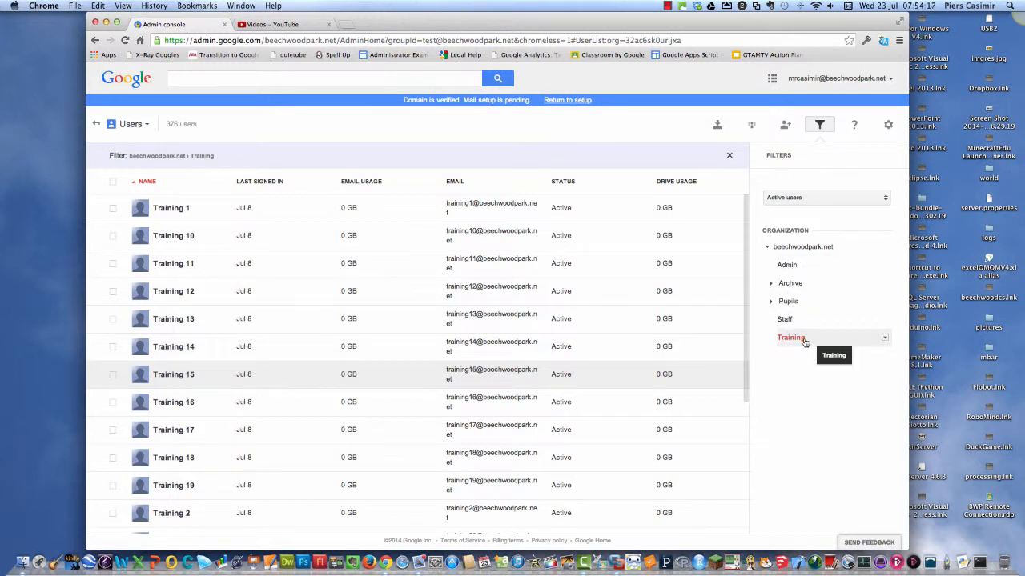
Create a sub-organization named Test under the Training organization.
{"action": "left_click", "coordinate": [884, 339]}
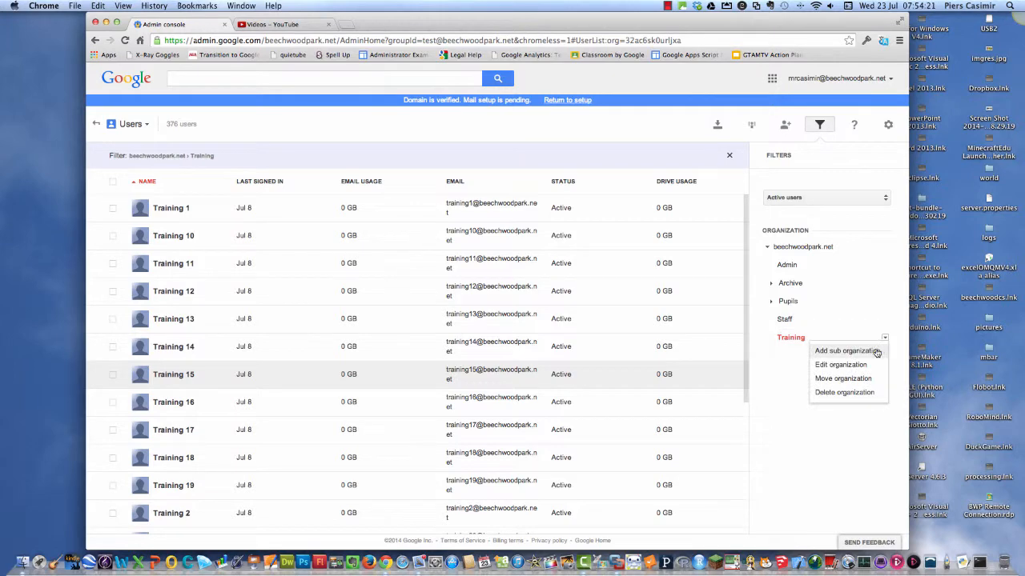
{"action": "left_click", "coordinate": [876, 353]}
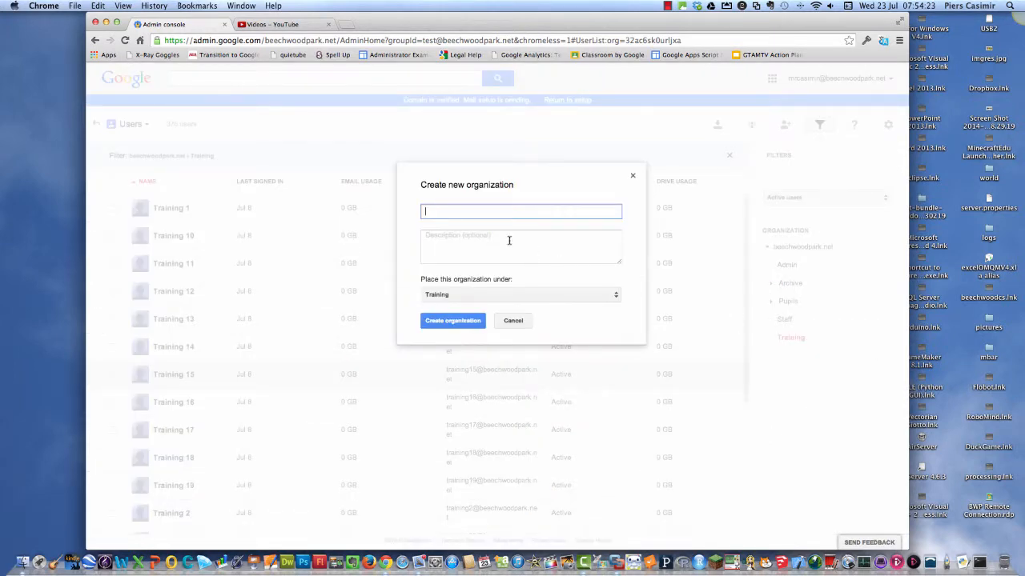
{"action": "type", "text": "Test"}
{"action": "left_click", "coordinate": [617, 299]}
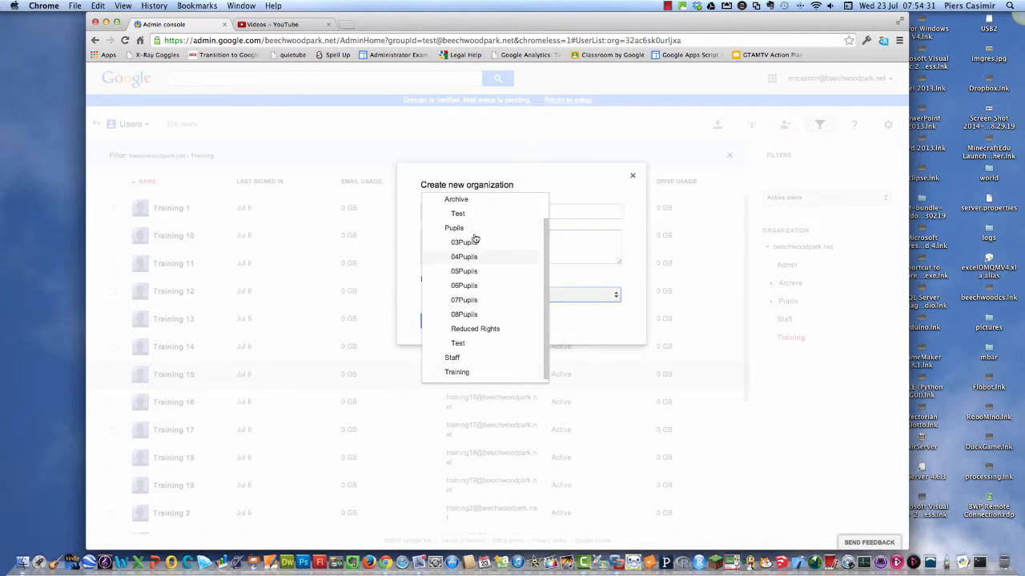
{"action": "left_click", "coordinate": [582, 327]}
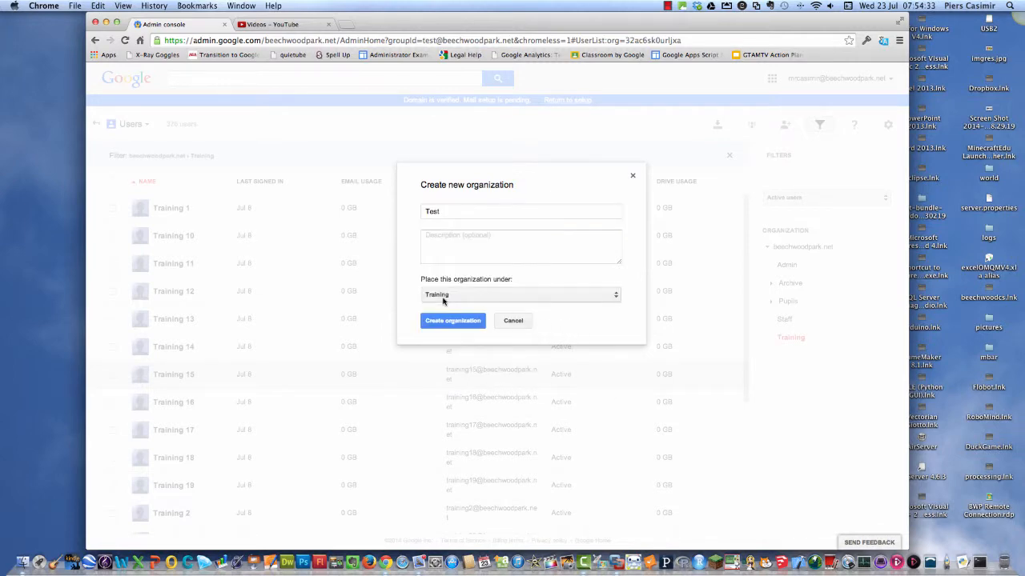
{"action": "left_click", "coordinate": [458, 323]}
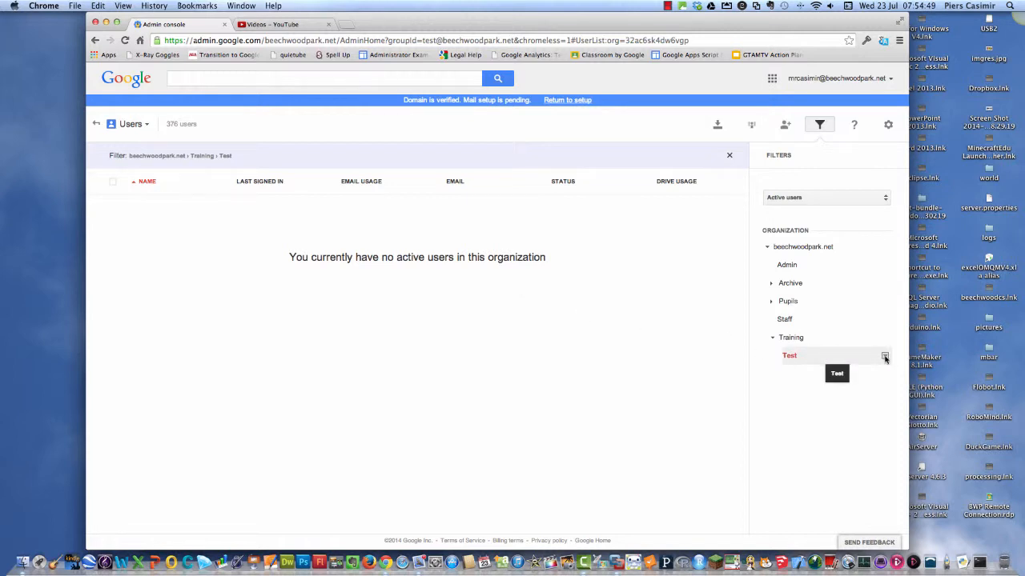
{"action": "left_click", "coordinate": [885, 357]}
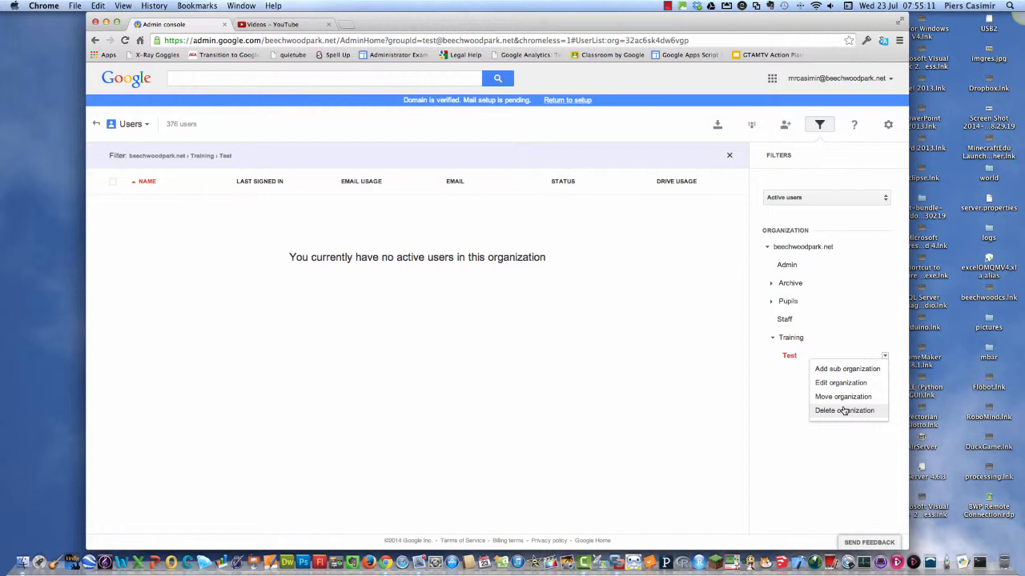
{"action": "left_click", "coordinate": [794, 432]}
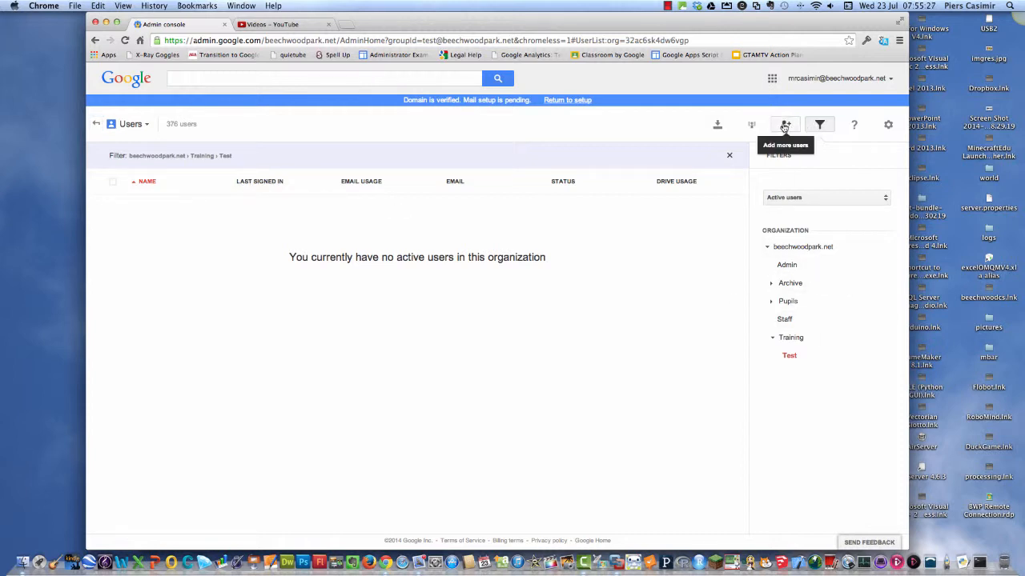
Create a new user in the Test organization with a first name, last name and primary email address, keeping the temporary password.
{"action": "left_click", "coordinate": [783, 124]}
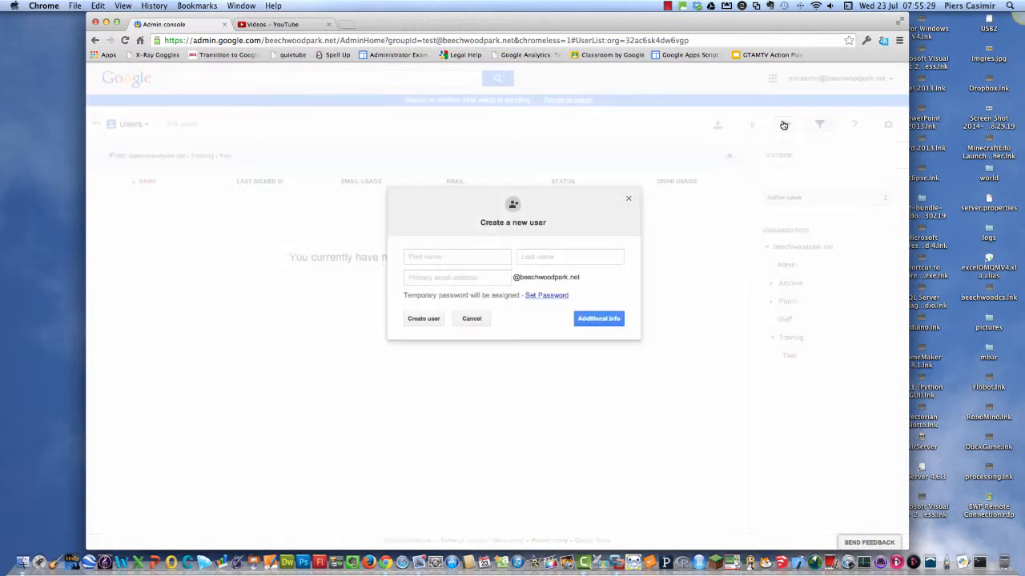
{"action": "left_click", "coordinate": [458, 257]}
{"action": "type", "text": "Mr"}
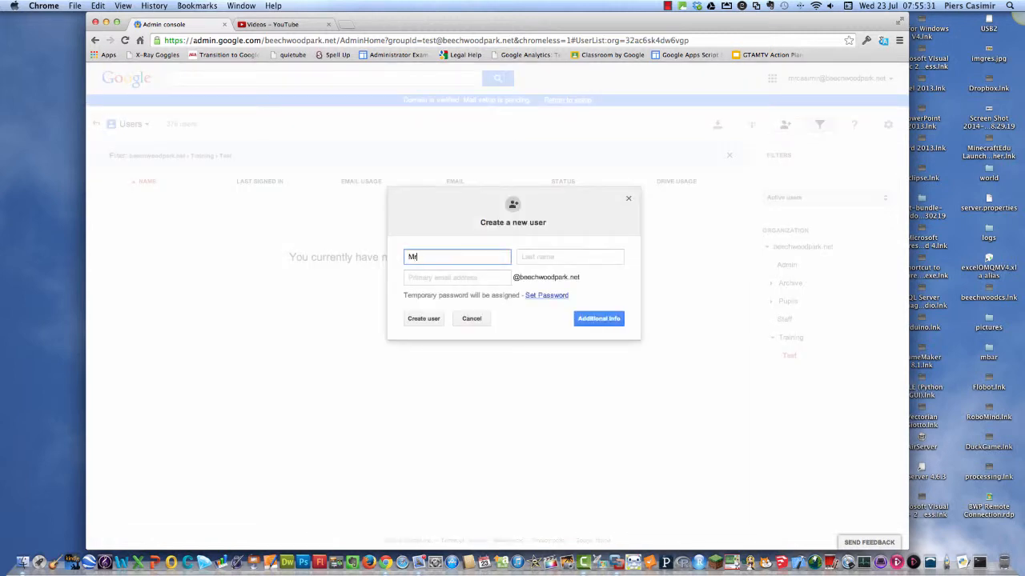
{"action": "key", "text": "Tab"}
{"action": "type", "text": "Test"}
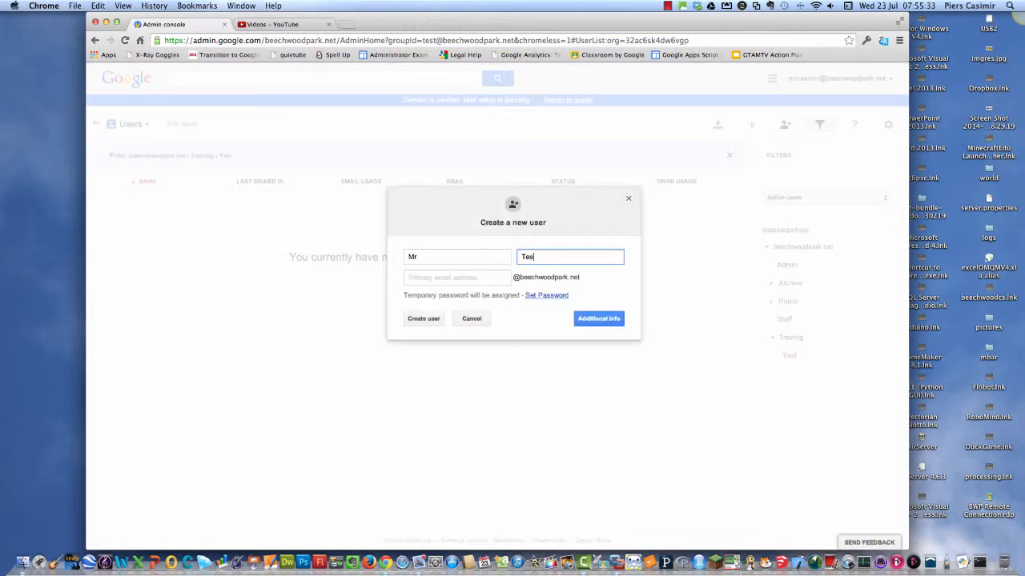
{"action": "left_click", "coordinate": [425, 277]}
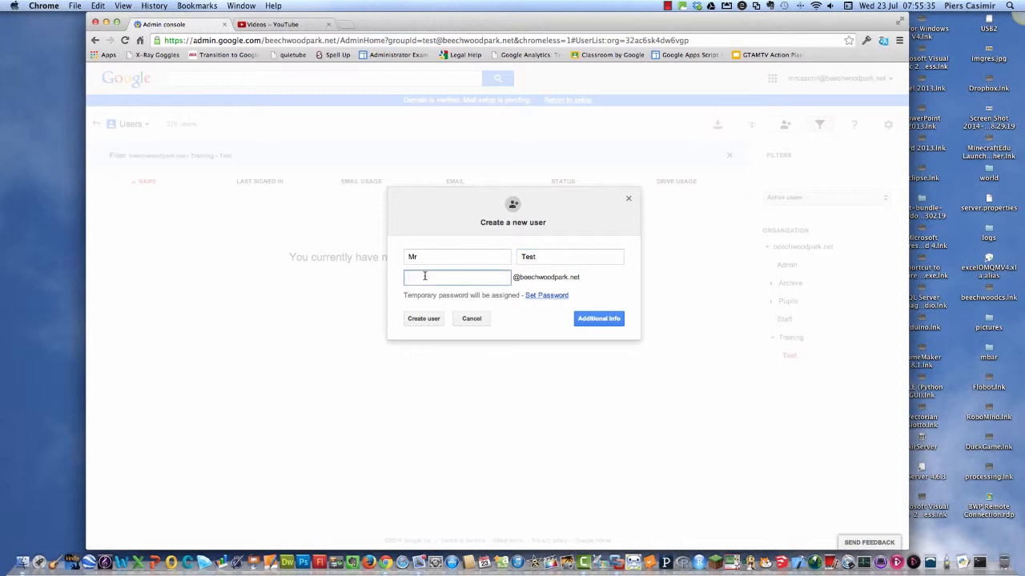
{"action": "type", "text": "MrTest"}
{"action": "left_click", "coordinate": [424, 318]}
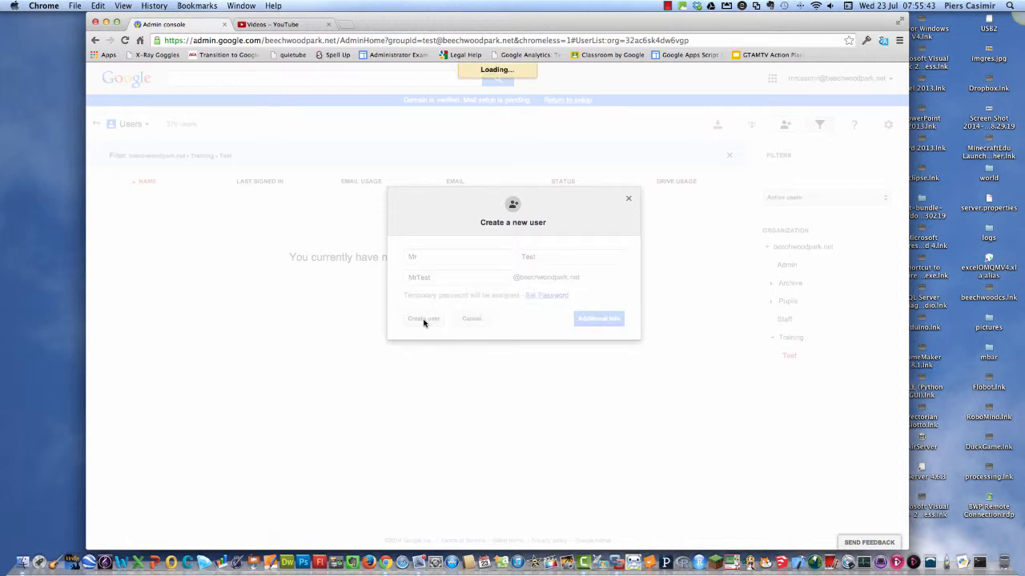
{"action": "left_click", "coordinate": [423, 334]}
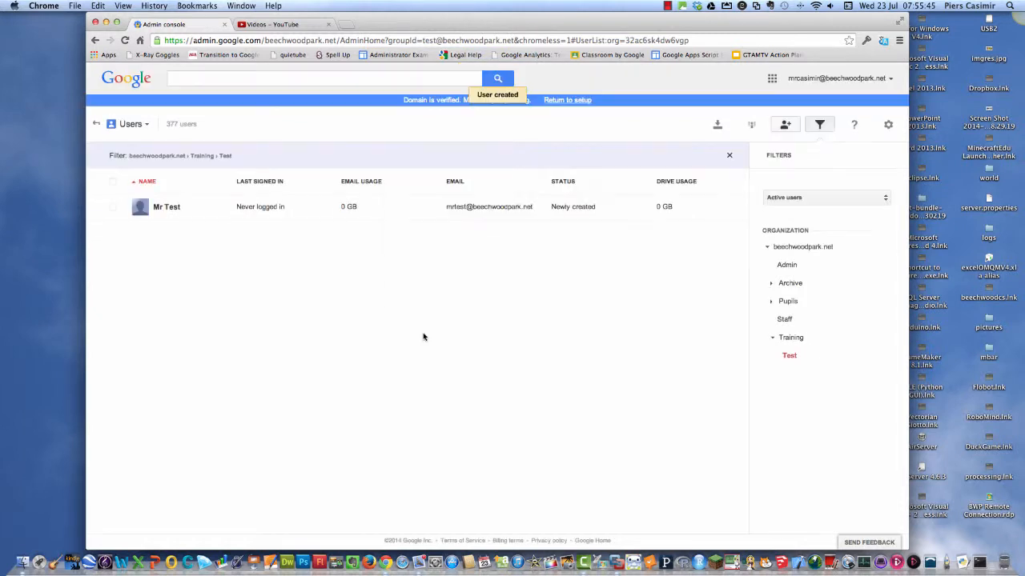
View the user list of the Training organization and that of its Test sub-organization.
{"action": "left_click", "coordinate": [777, 343]}
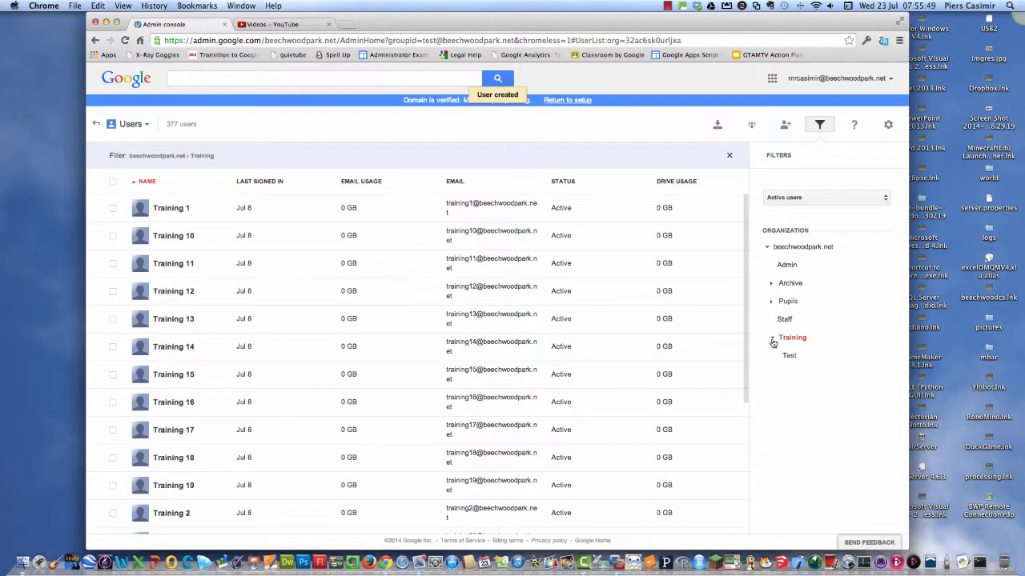
{"action": "mouse_move", "coordinate": [746, 299]}
{"action": "left_mouse_down"}
{"action": "mouse_move", "coordinate": [767, 473]}
{"action": "mouse_move", "coordinate": [756, 294]}
{"action": "left_mouse_up"}
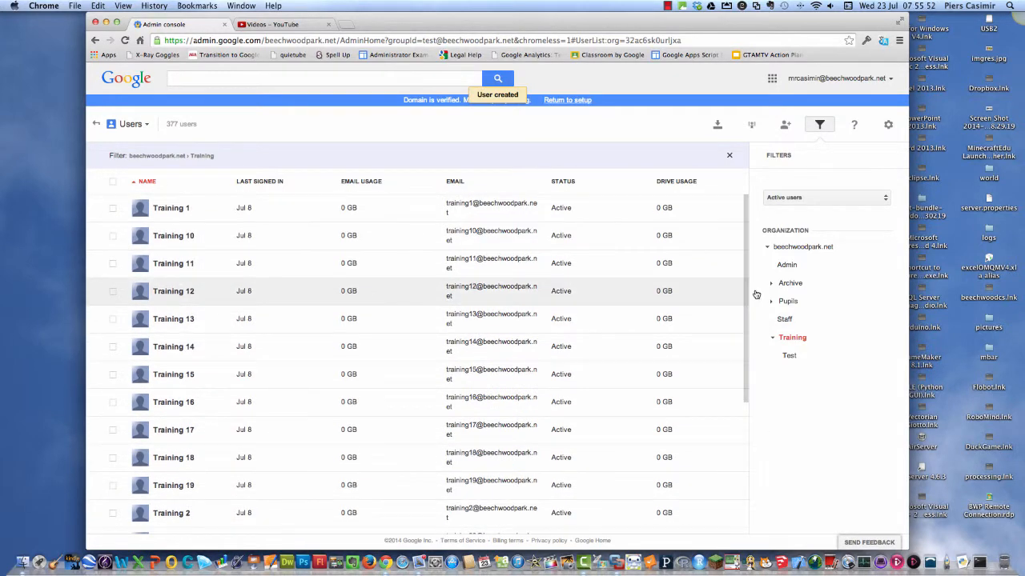
{"action": "left_click", "coordinate": [789, 357]}
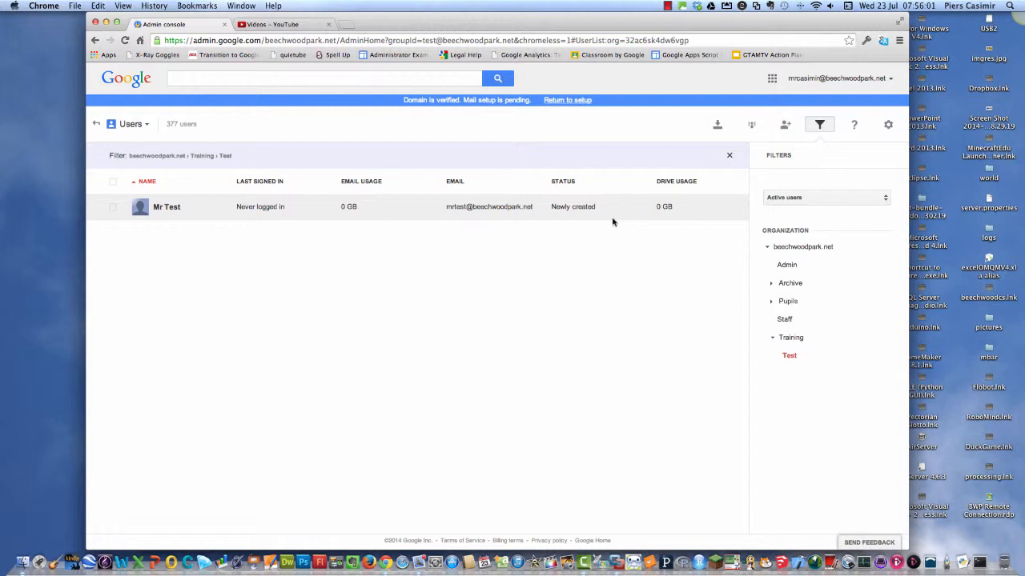
Rename the Test sub-organization under Training to OldTest.
{"action": "left_click", "coordinate": [885, 357]}
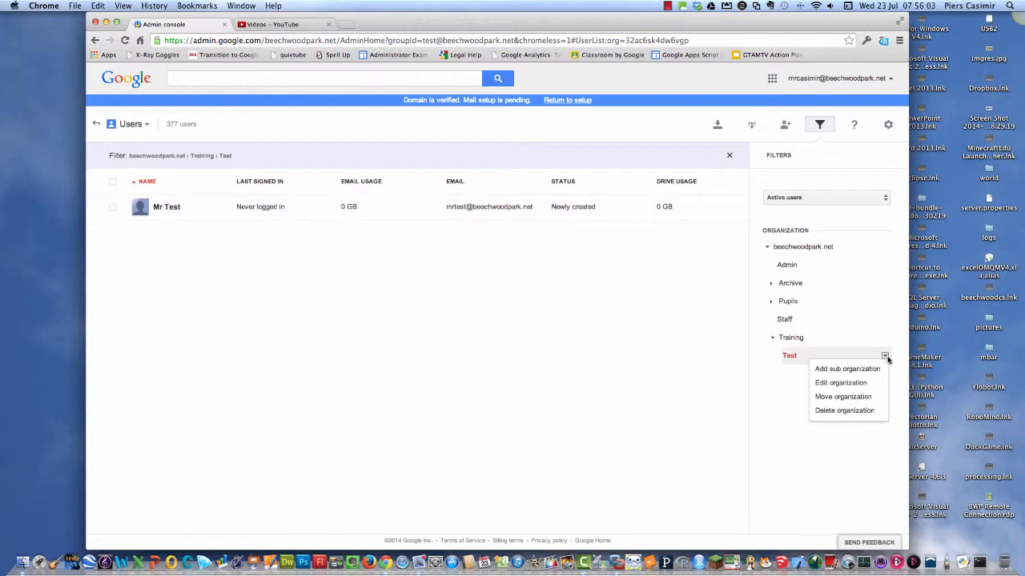
{"action": "left_click", "coordinate": [861, 385]}
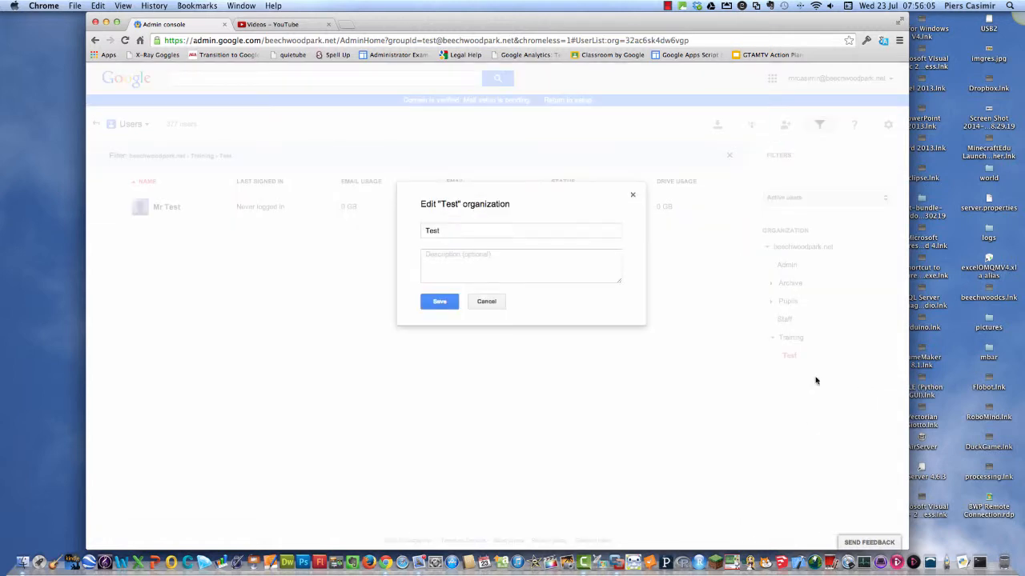
{"action": "left_click", "coordinate": [430, 231]}
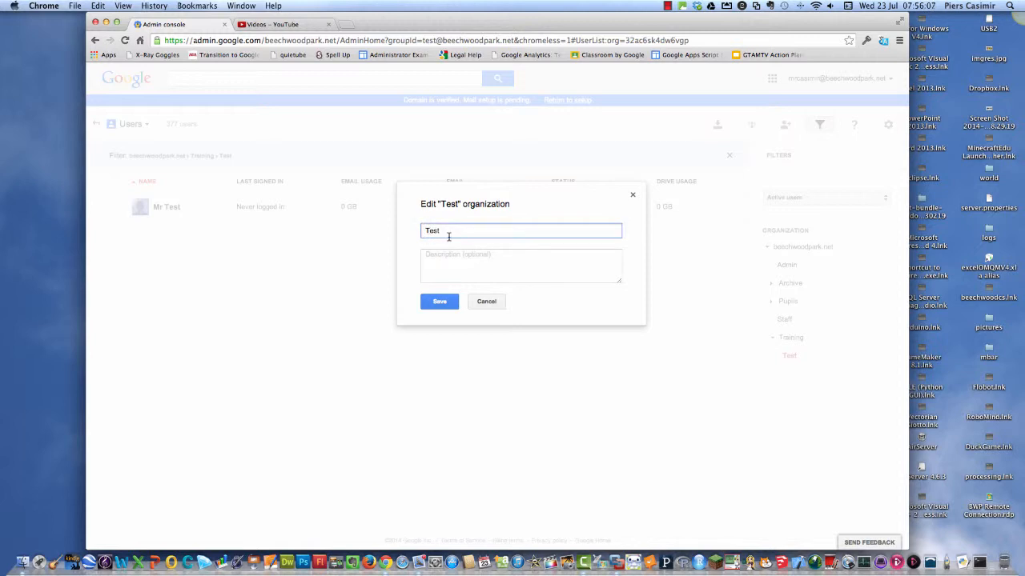
{"action": "type", "text": "Old"}
{"action": "left_click", "coordinate": [440, 305]}
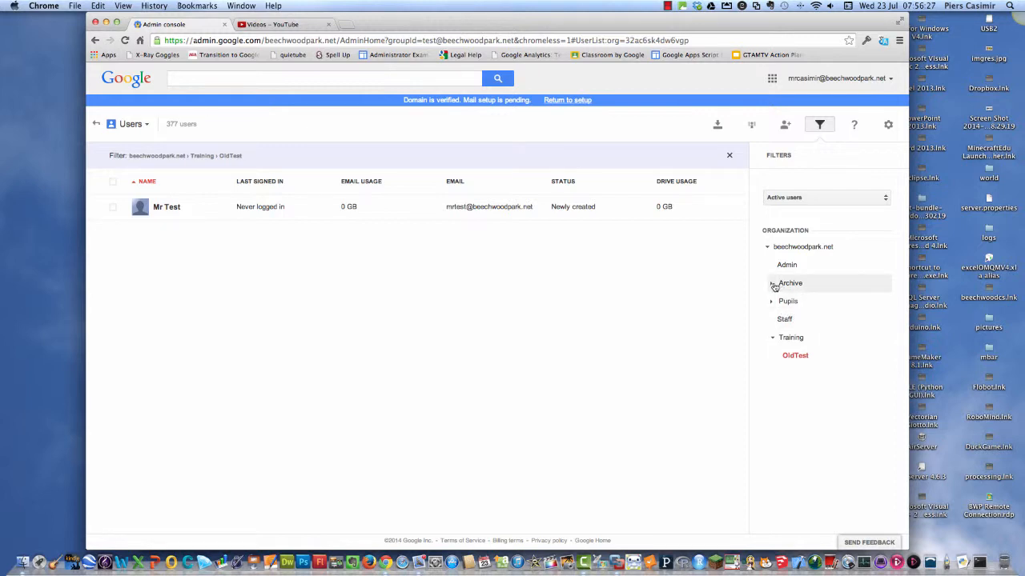
Collapse and re-expand the beechwoodpark.net organization tree, including its Pupils and Training branches.
{"action": "left_click", "coordinate": [773, 337]}
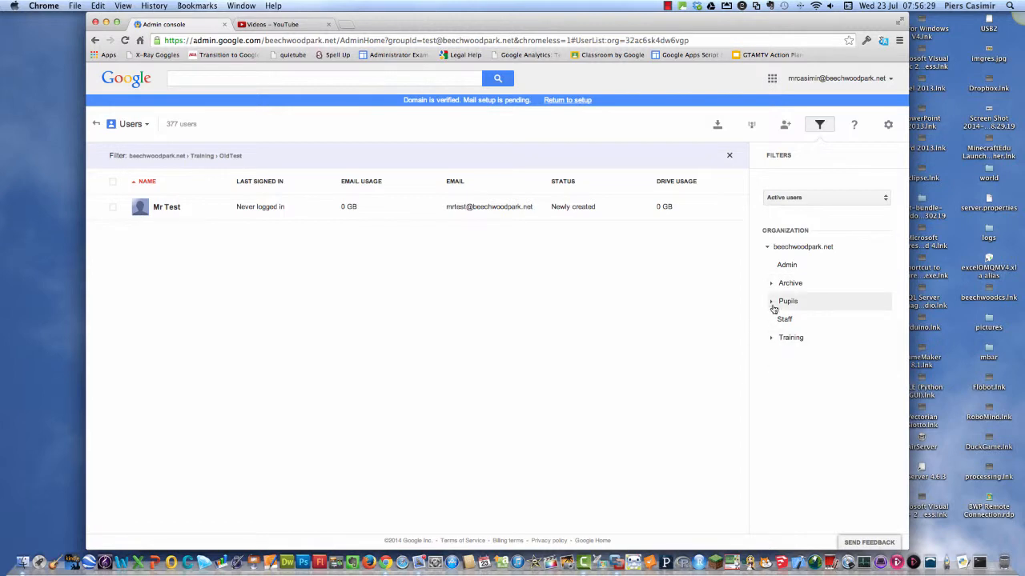
{"action": "left_click", "coordinate": [767, 247]}
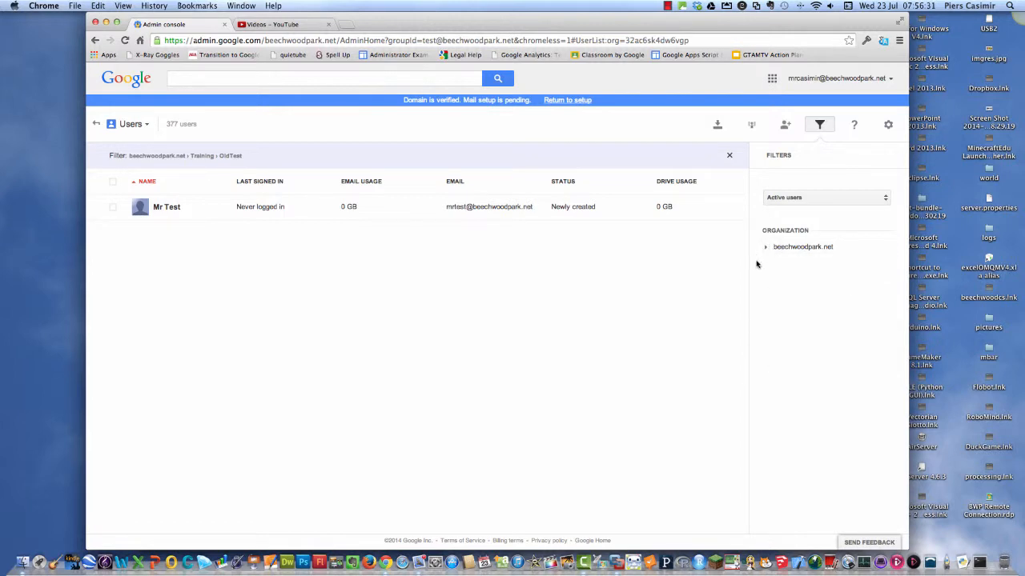
{"action": "left_click", "coordinate": [767, 249]}
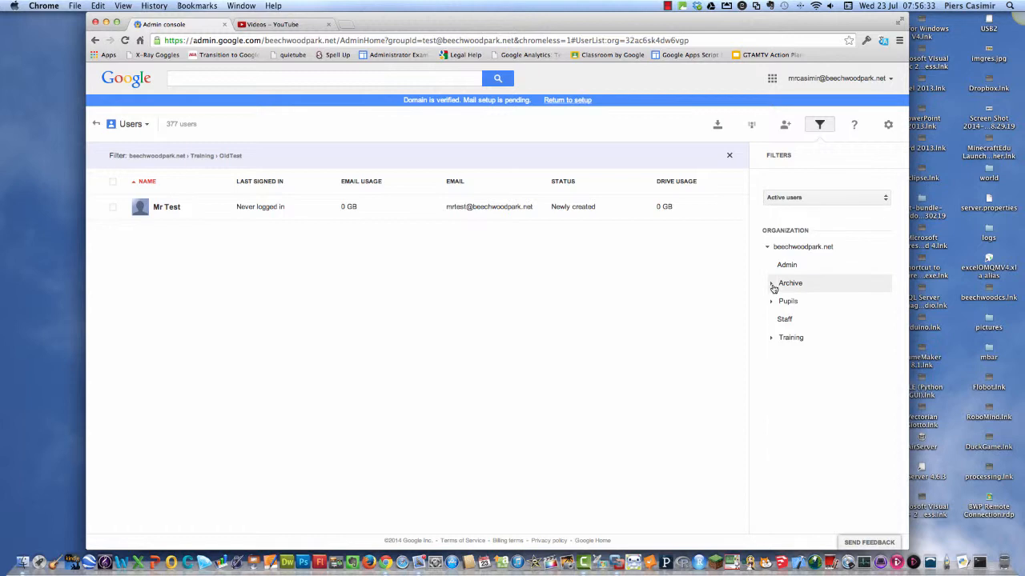
{"action": "left_click", "coordinate": [771, 302]}
{"action": "left_click", "coordinate": [771, 304]}
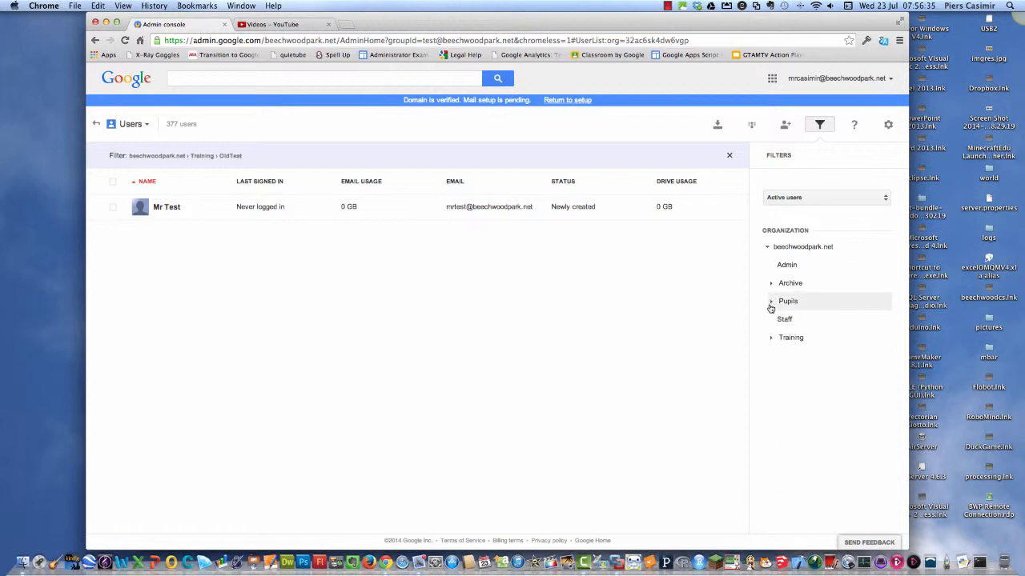
{"action": "left_click", "coordinate": [770, 338]}
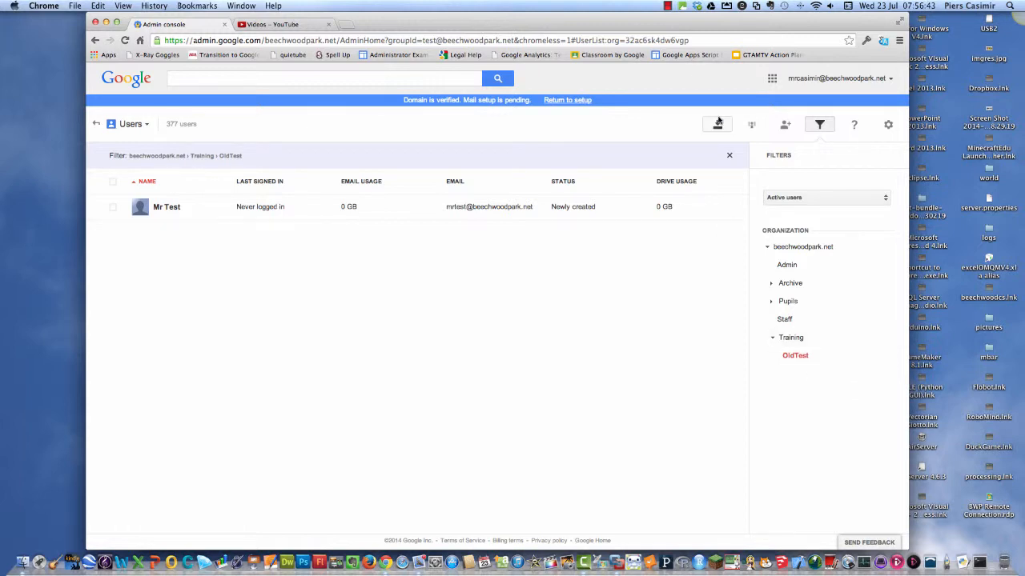
{"action": "left_click", "coordinate": [667, 6]}
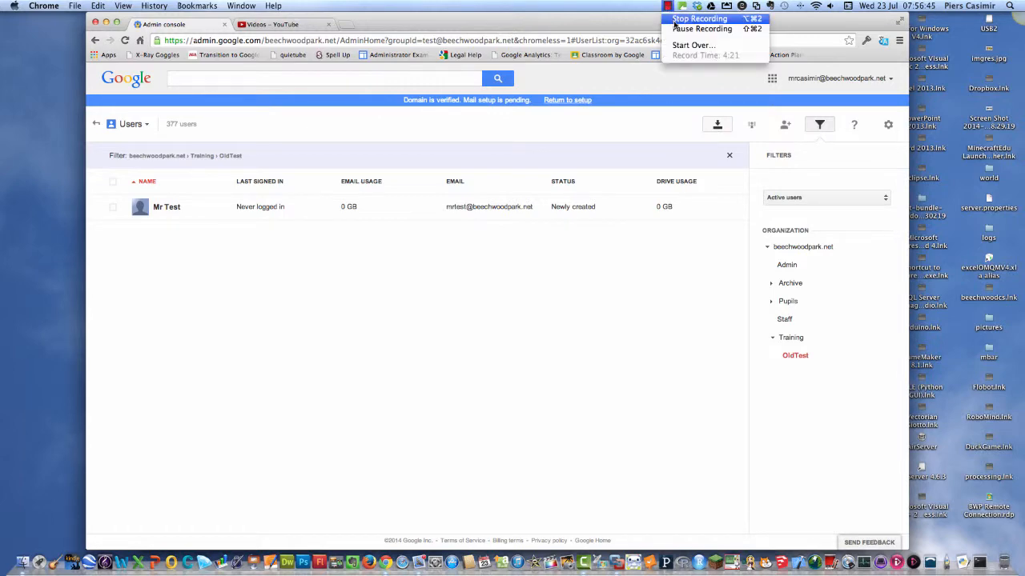